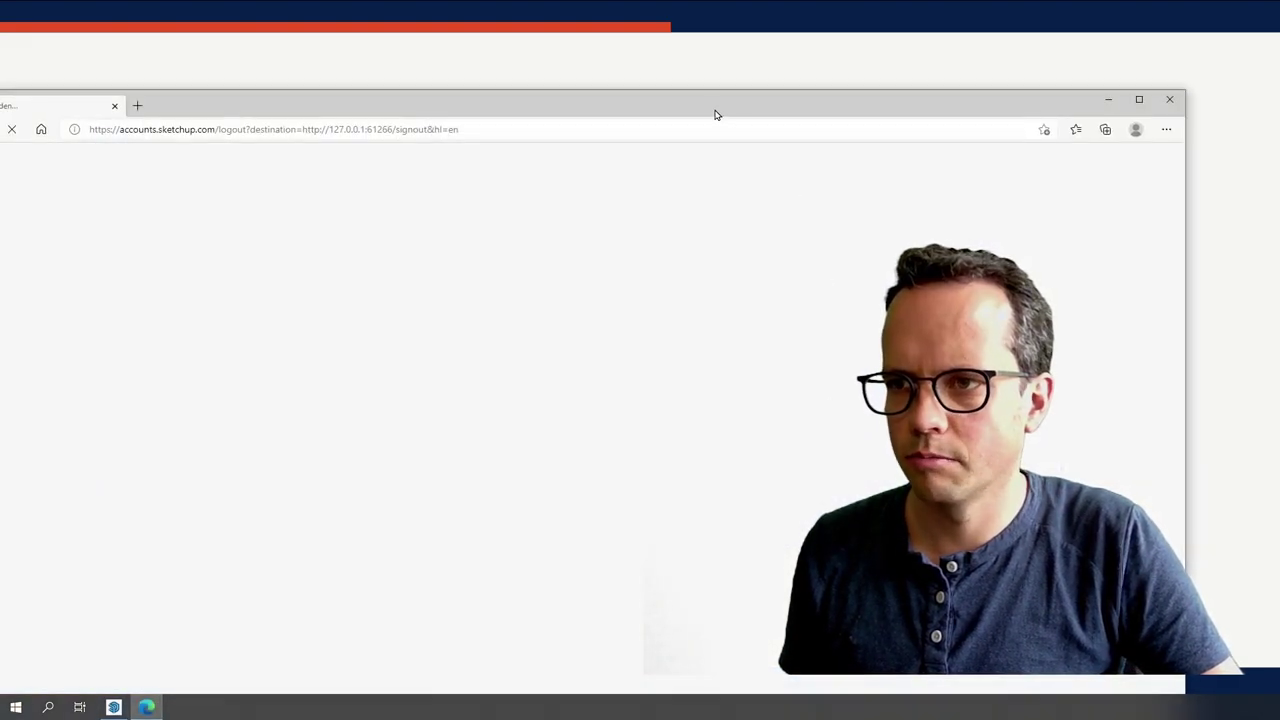
- Sign in to the SketchUp account in Trimble Identity using the saved account e-mail
{"action": "left_click_drag", "start_coordinate": [714, 110], "coordinate": [843, 67]}
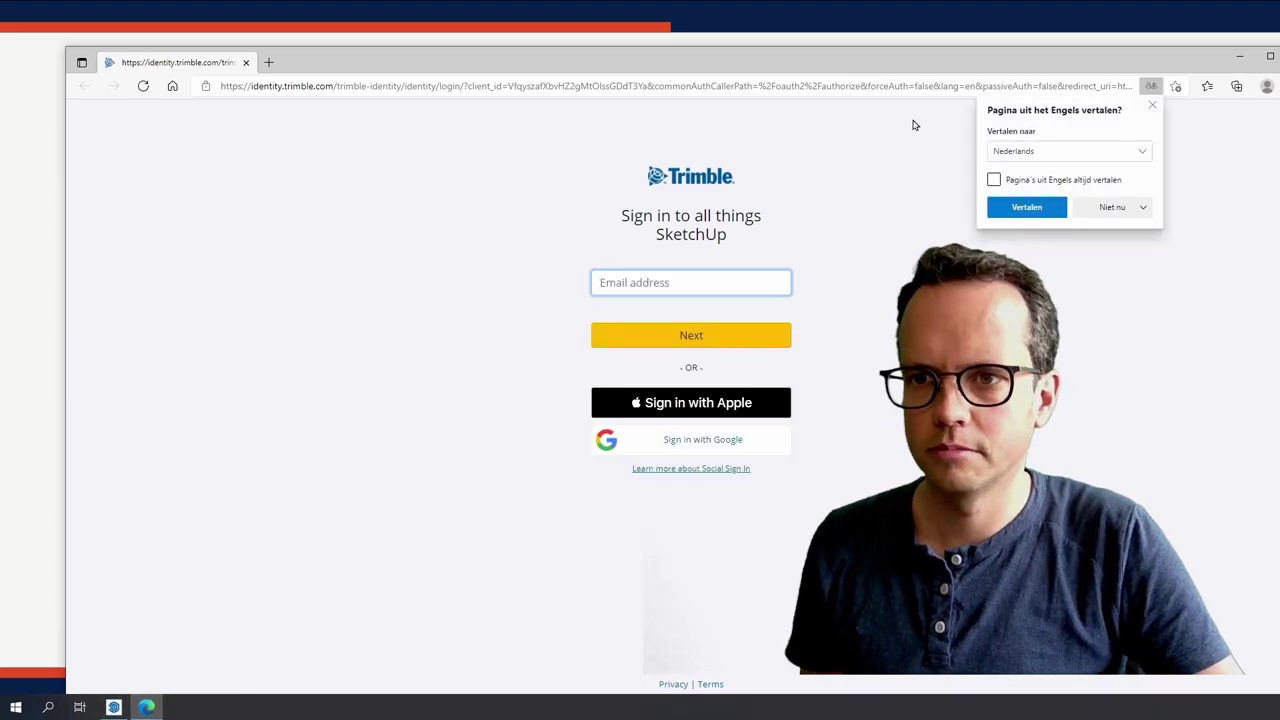
{"action": "left_click", "coordinate": [1152, 105]}
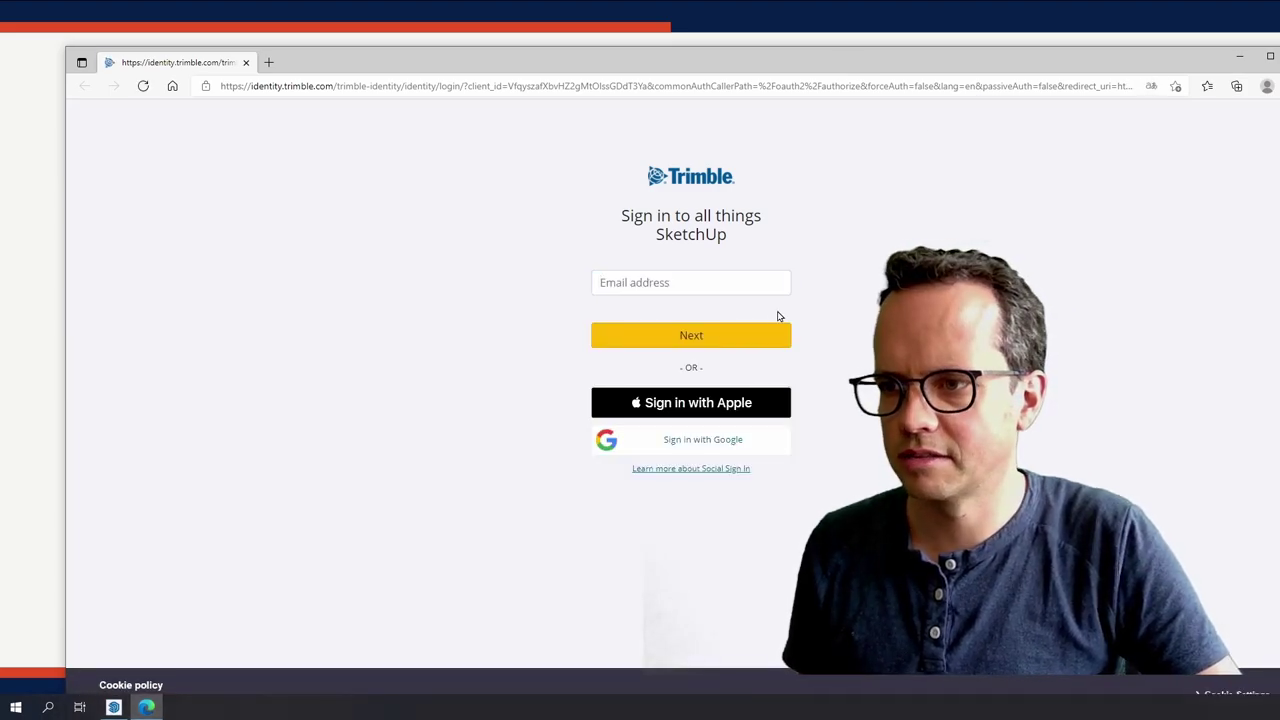
{"action": "left_click", "coordinate": [711, 282]}
{"action": "left_click", "coordinate": [714, 371]}
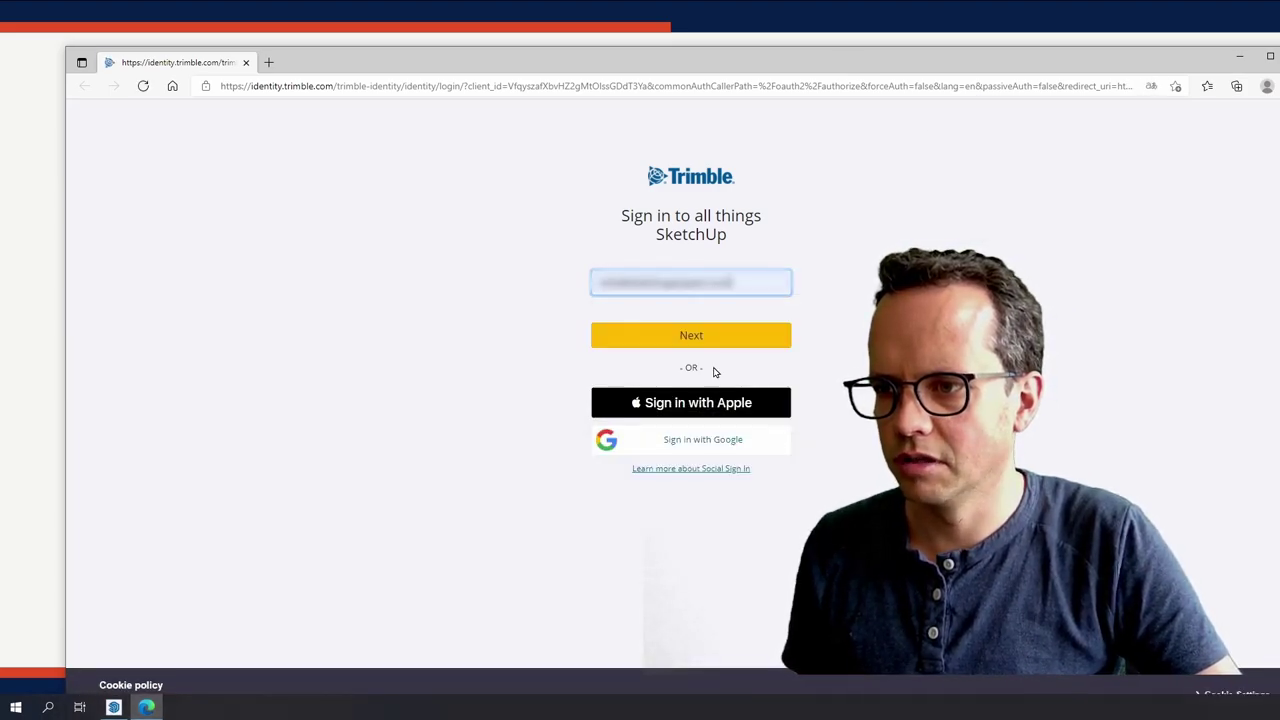
{"action": "left_click", "coordinate": [769, 344]}
{"action": "left_click", "coordinate": [688, 440]}
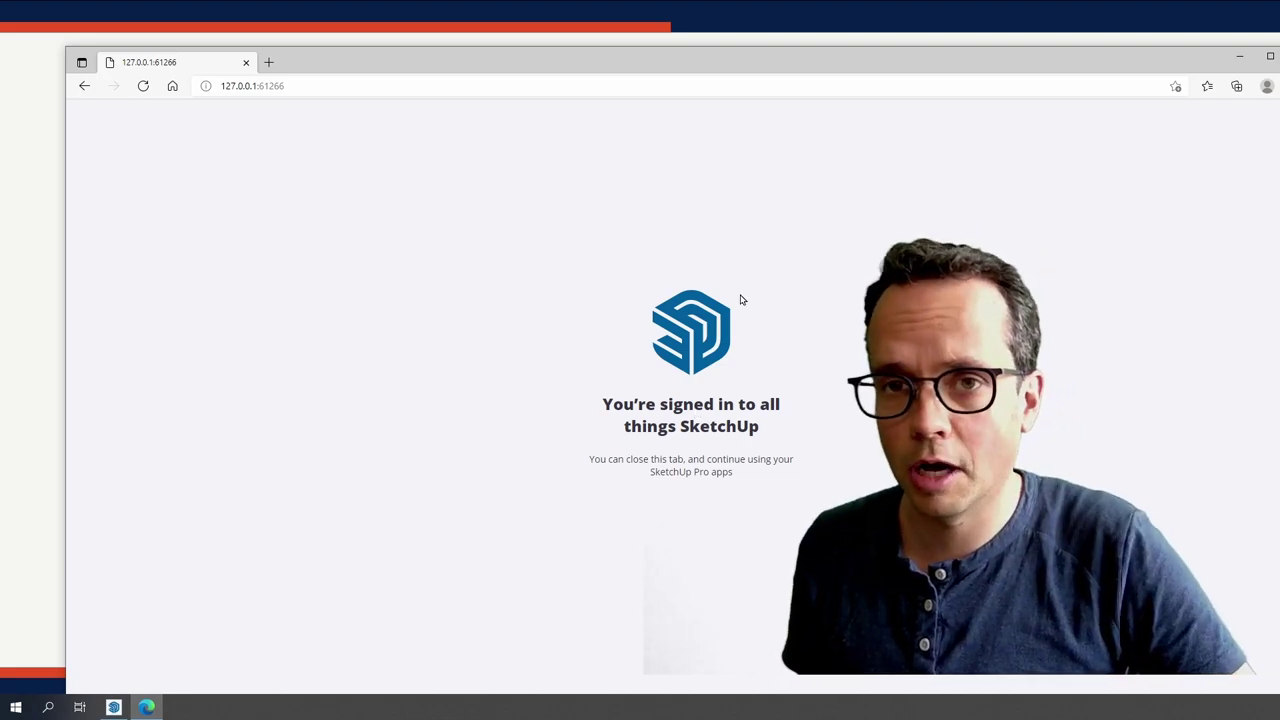
{"action": "left_click_drag", "start_coordinate": [1050, 62], "coordinate": [970, 62]}
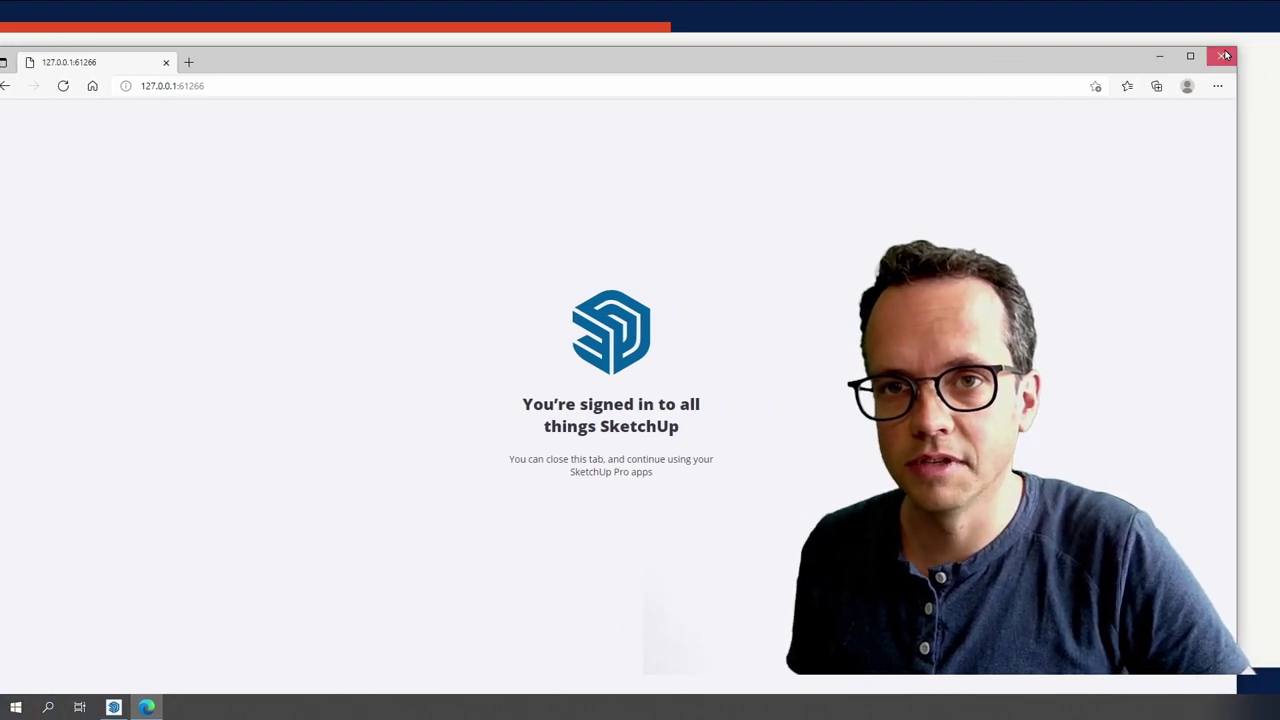
- Close the Edge sign-in confirmation window and reposition the Welcome to SketchUp window
{"action": "left_click", "coordinate": [1220, 55]}
{"action": "left_click_drag", "start_coordinate": [775, 138], "coordinate": [786, 127]}
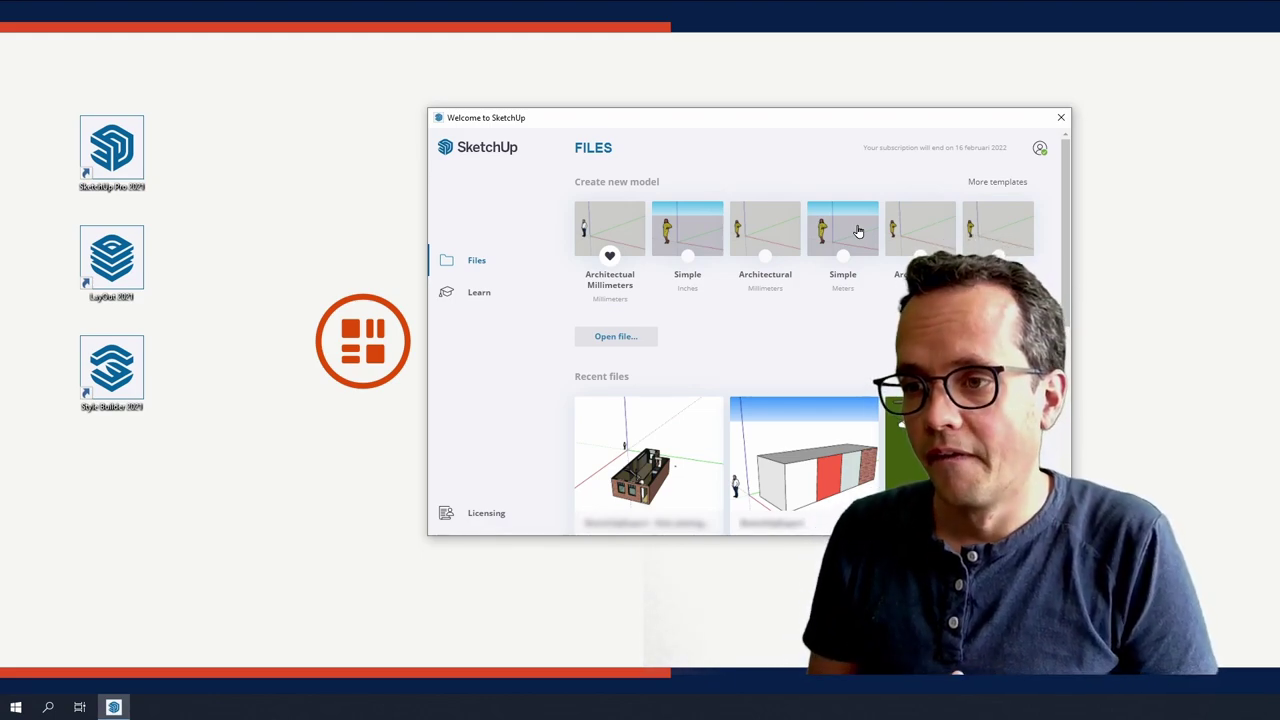
- Create a new model from the Architectural Millimeters template and open View > Toolbars
{"action": "left_click", "coordinate": [689, 260]}
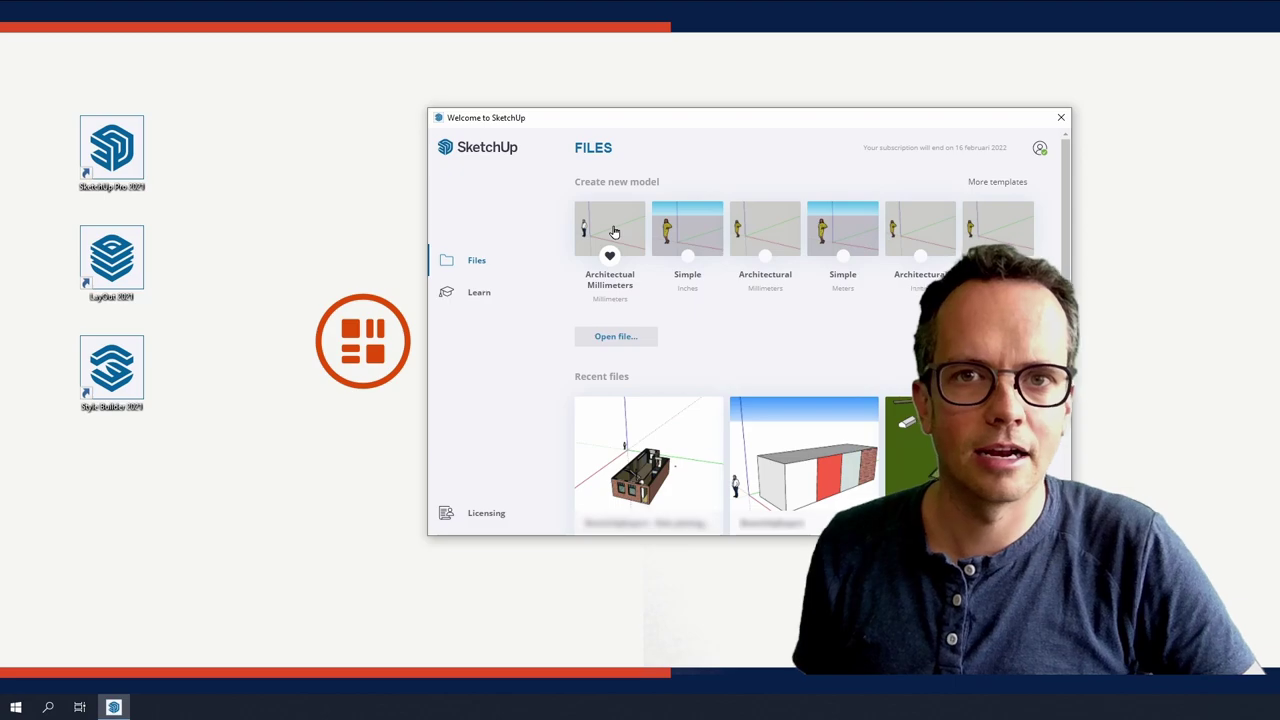
{"action": "left_click", "coordinate": [614, 232]}
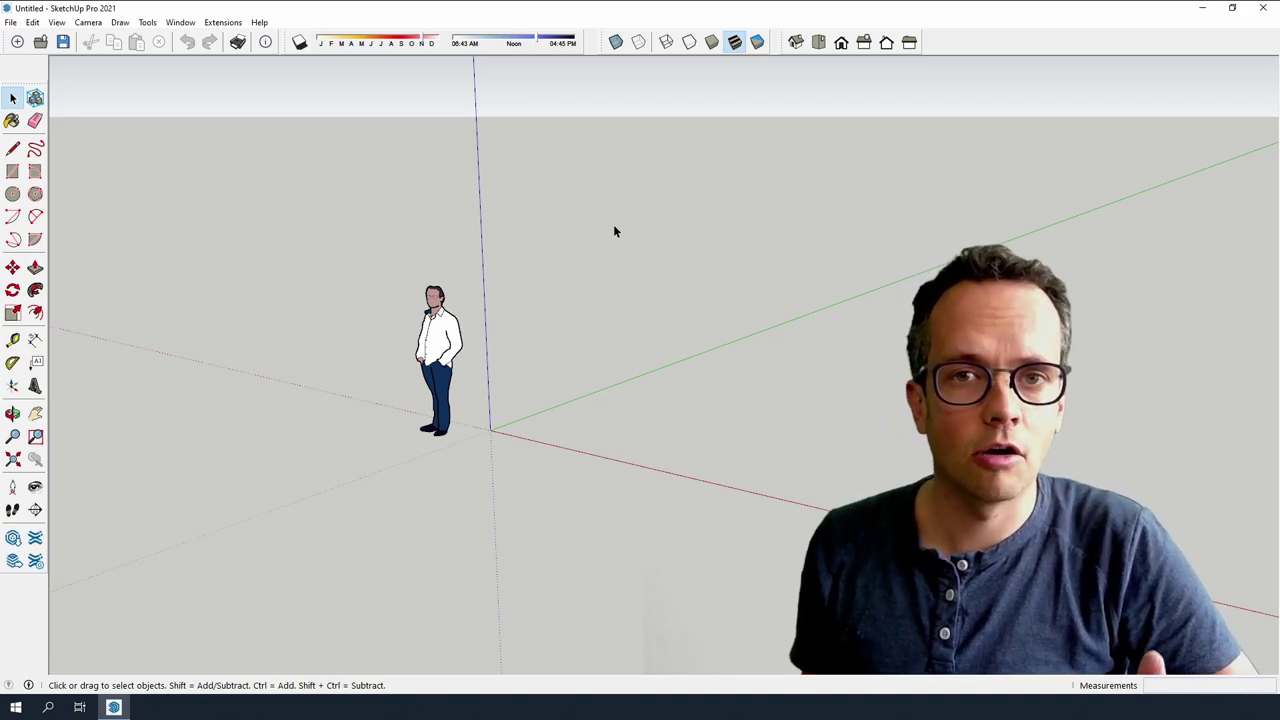
{"action": "left_click", "coordinate": [57, 22]}
{"action": "left_click", "coordinate": [71, 38]}
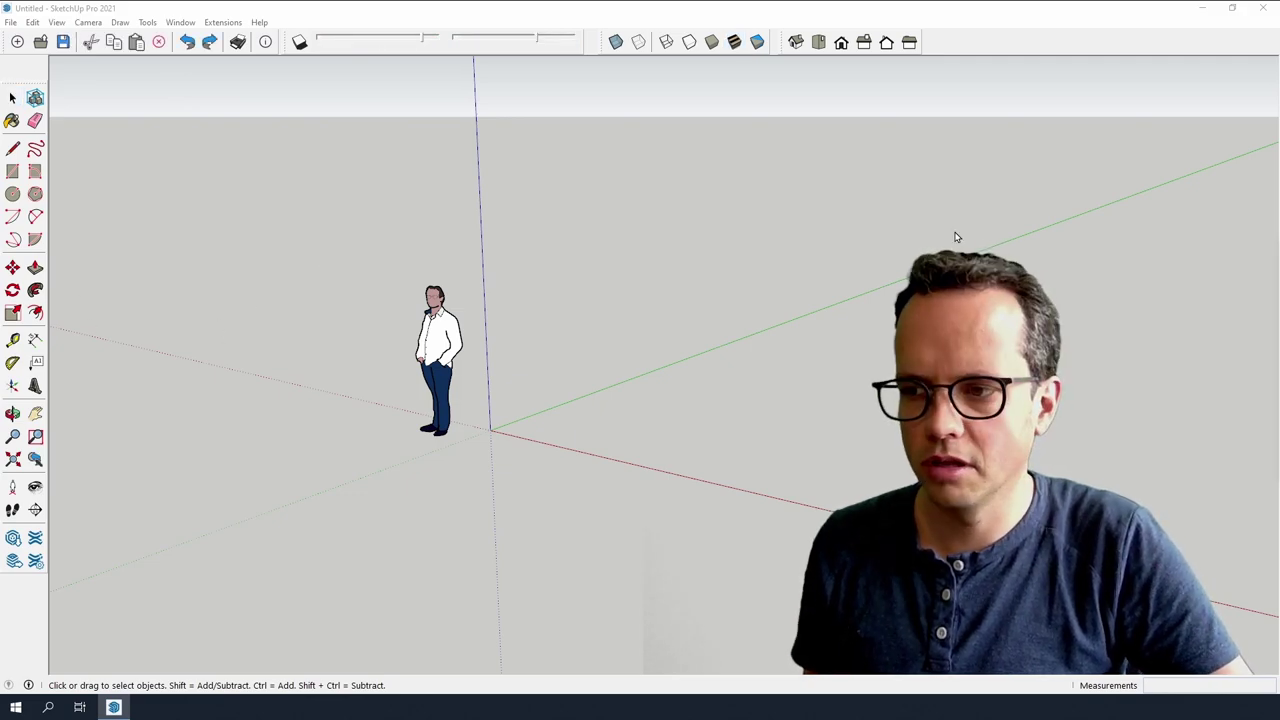
- Toggle the Shadows, Standard, Styles and Views toolbars in the Toolbars dialog
{"action": "left_click_drag", "start_coordinate": [943, 213], "coordinate": [826, 232]}
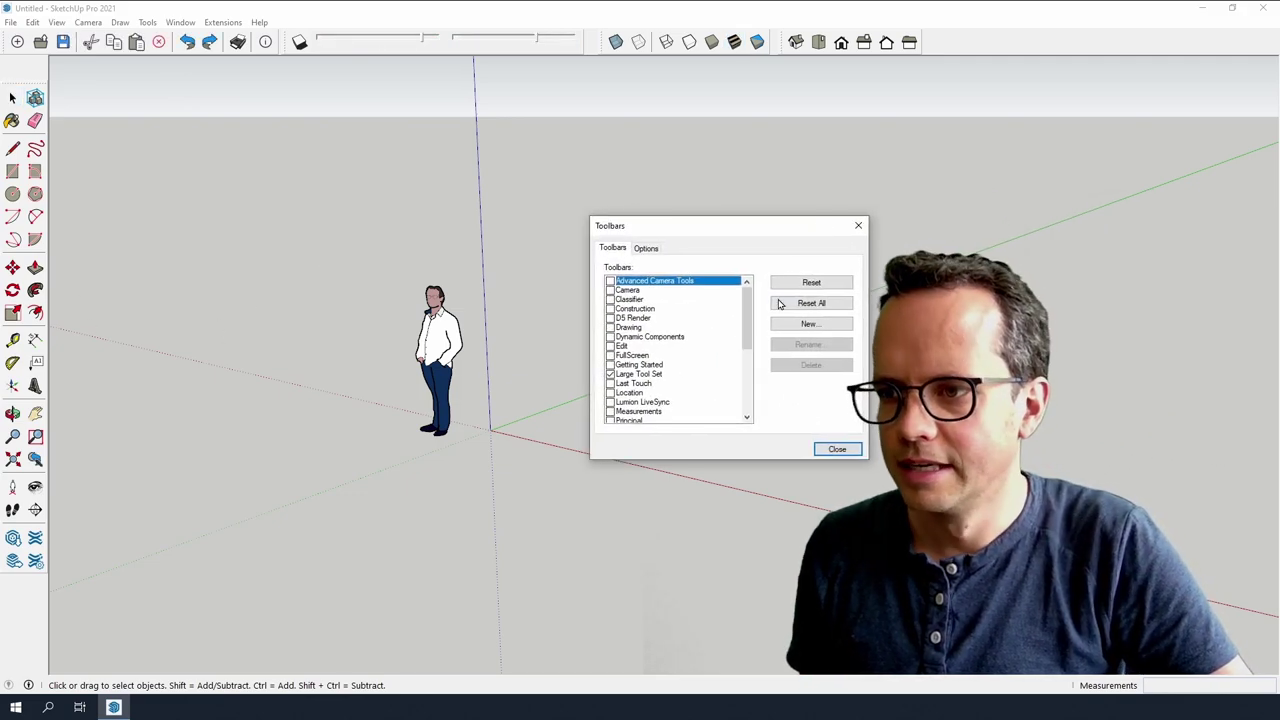
{"action": "scroll", "coordinate": [671, 342], "scroll_direction": "down", "scroll_amount": 2}
{"action": "scroll", "coordinate": [671, 342], "scroll_direction": "down", "scroll_amount": 2}
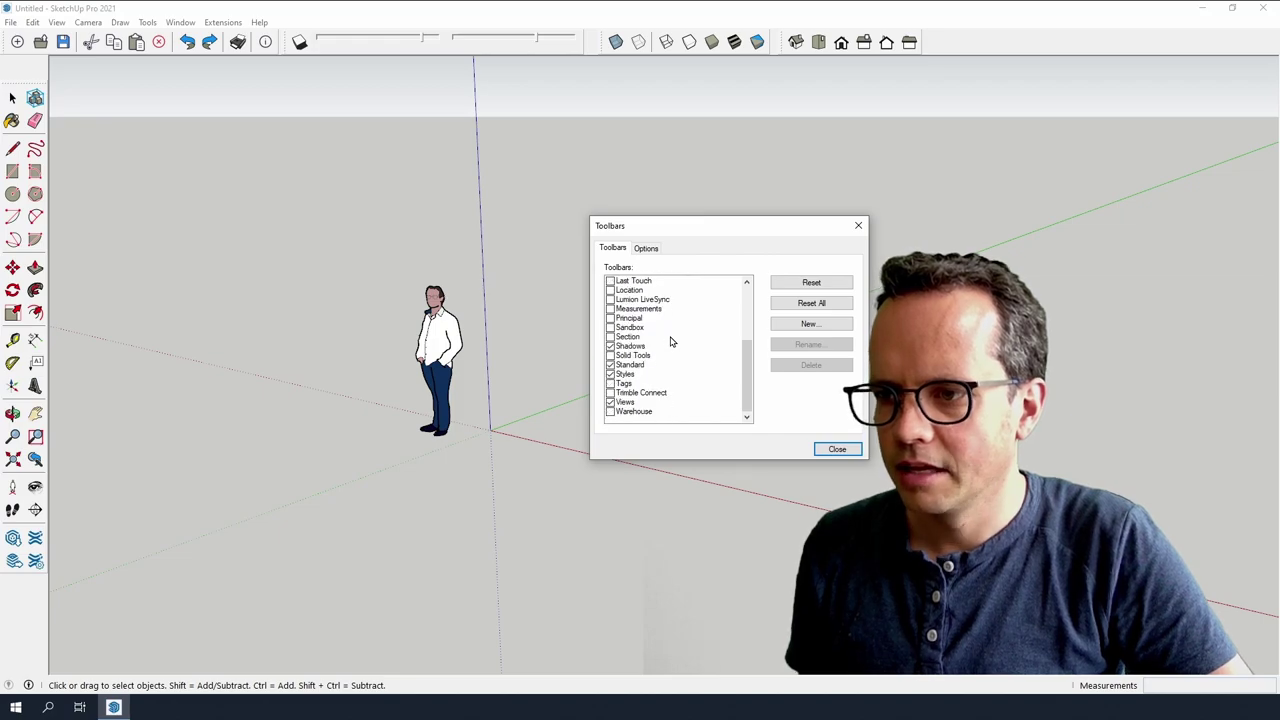
{"action": "left_click", "coordinate": [610, 347]}
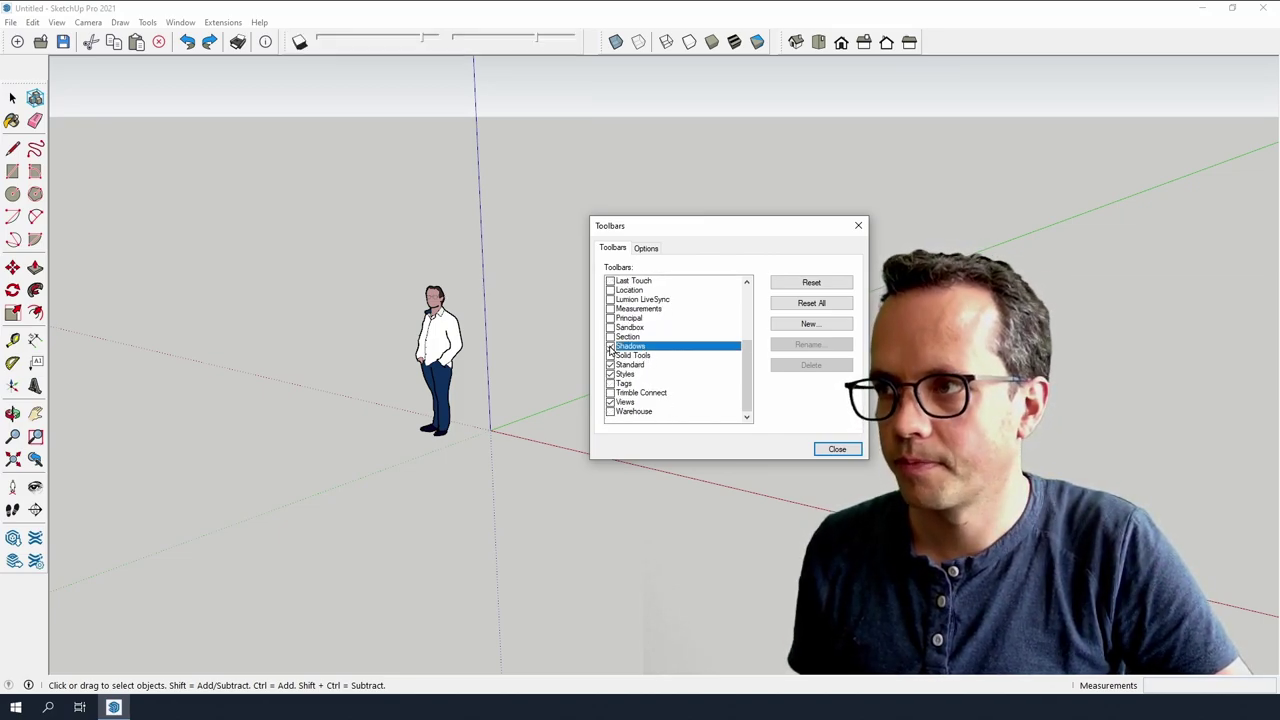
{"action": "left_click", "coordinate": [611, 365]}
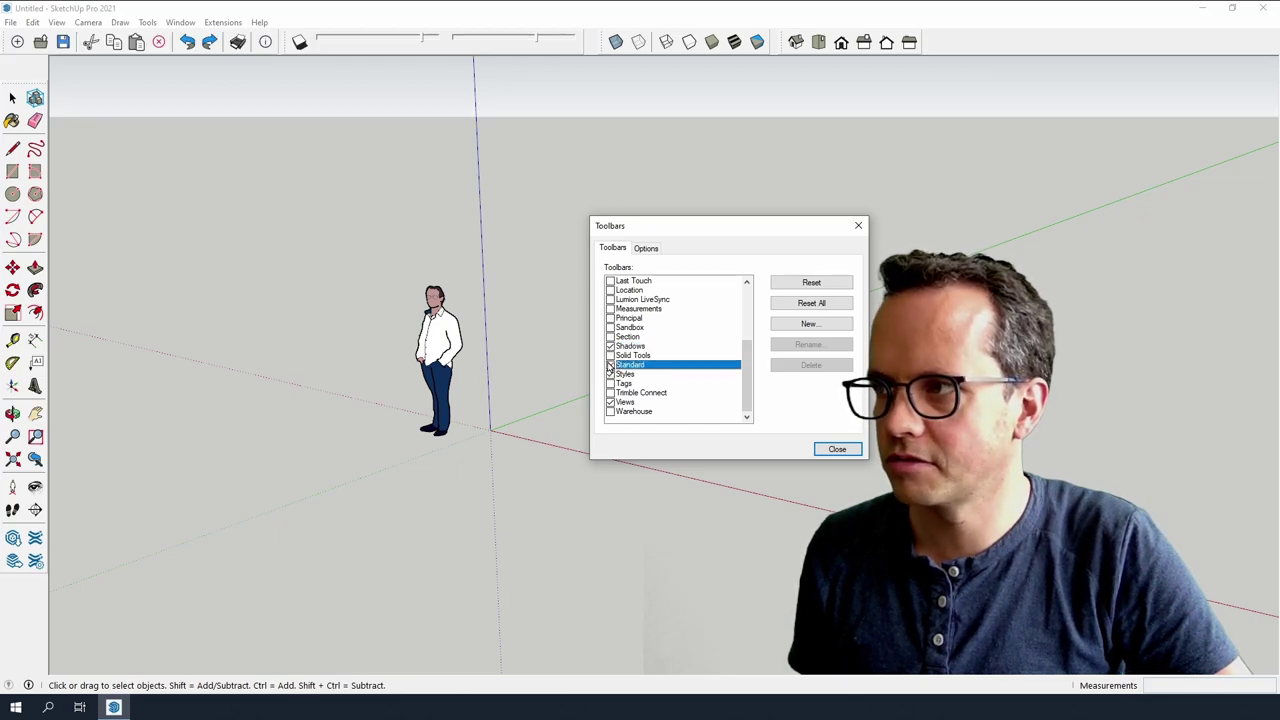
{"action": "left_click", "coordinate": [610, 375]}
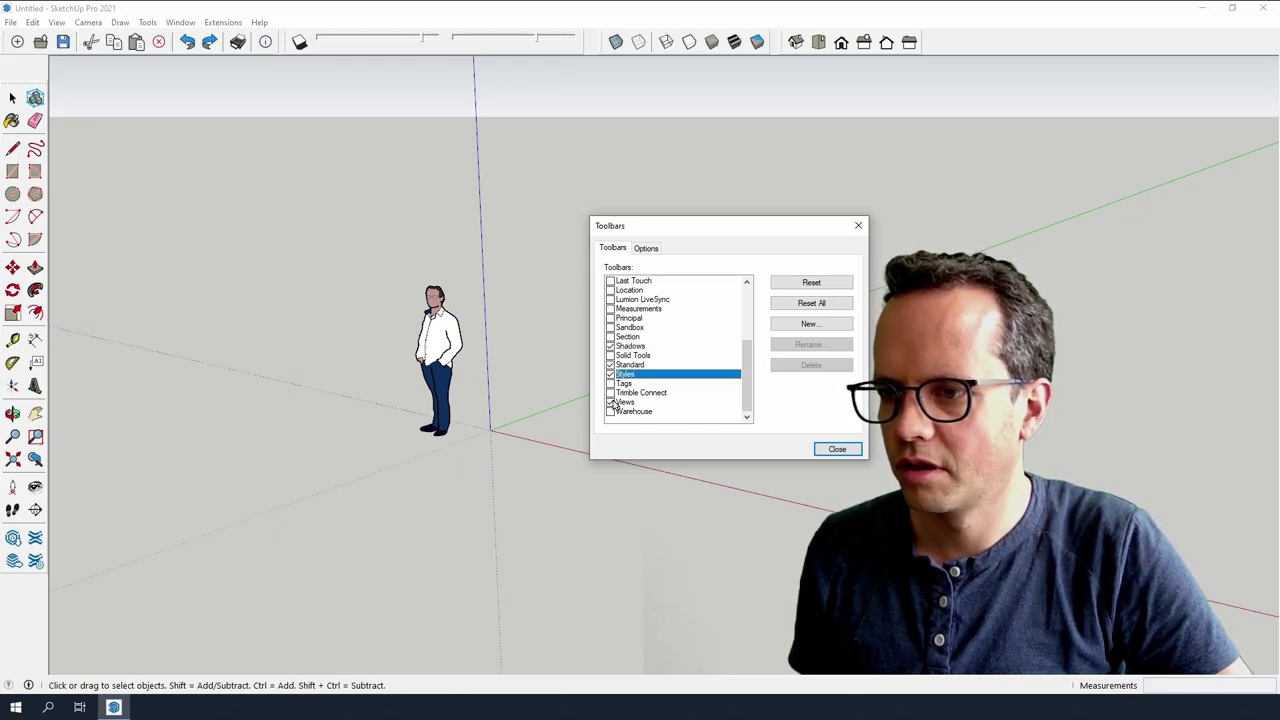
{"action": "left_click", "coordinate": [611, 402]}
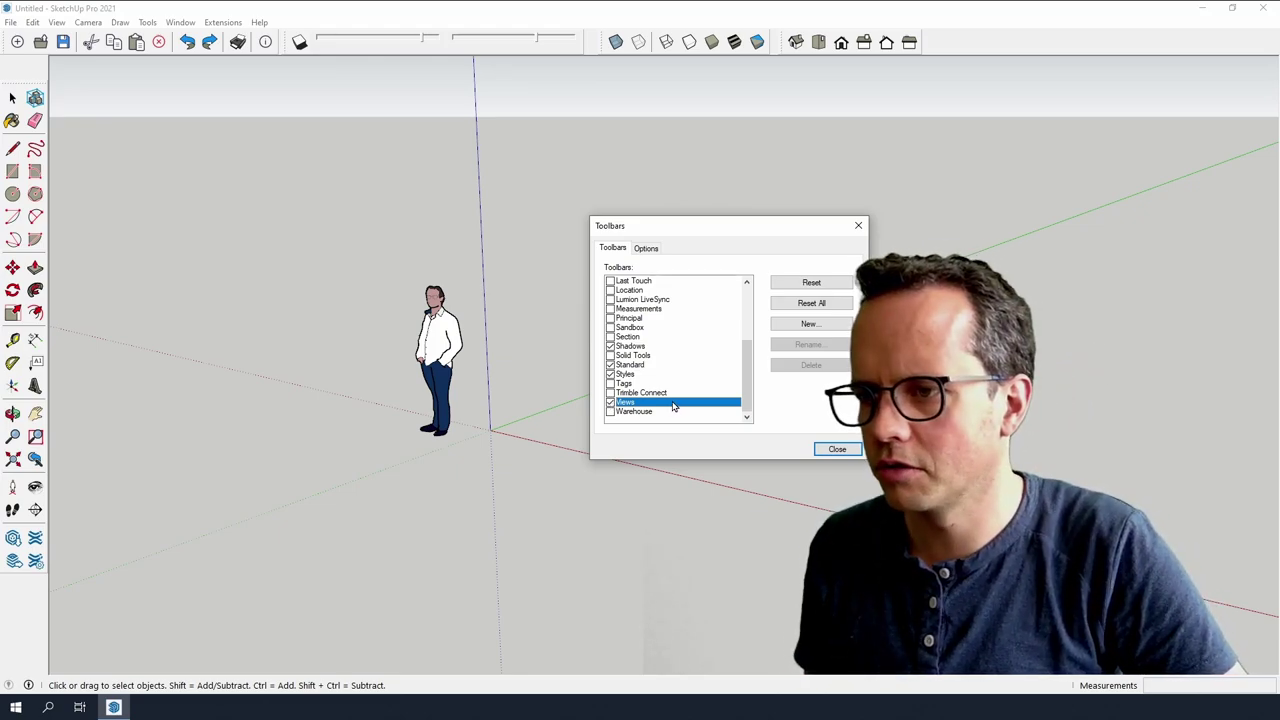
{"action": "scroll", "coordinate": [673, 406], "scroll_direction": "up", "scroll_amount": 1}
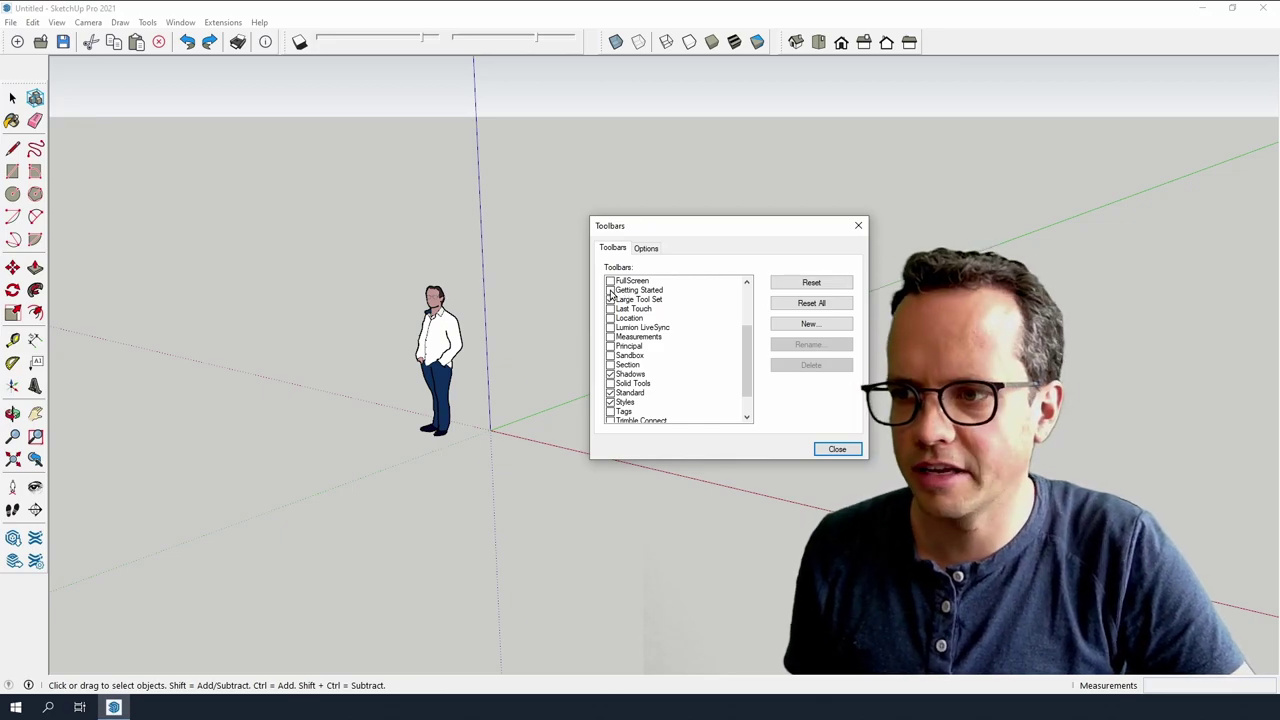
- Preview Getting Started and Large Tool Set, leaving Large Tool Set on and Getting Started off
{"action": "left_click", "coordinate": [611, 291]}
{"action": "left_click", "coordinate": [611, 290]}
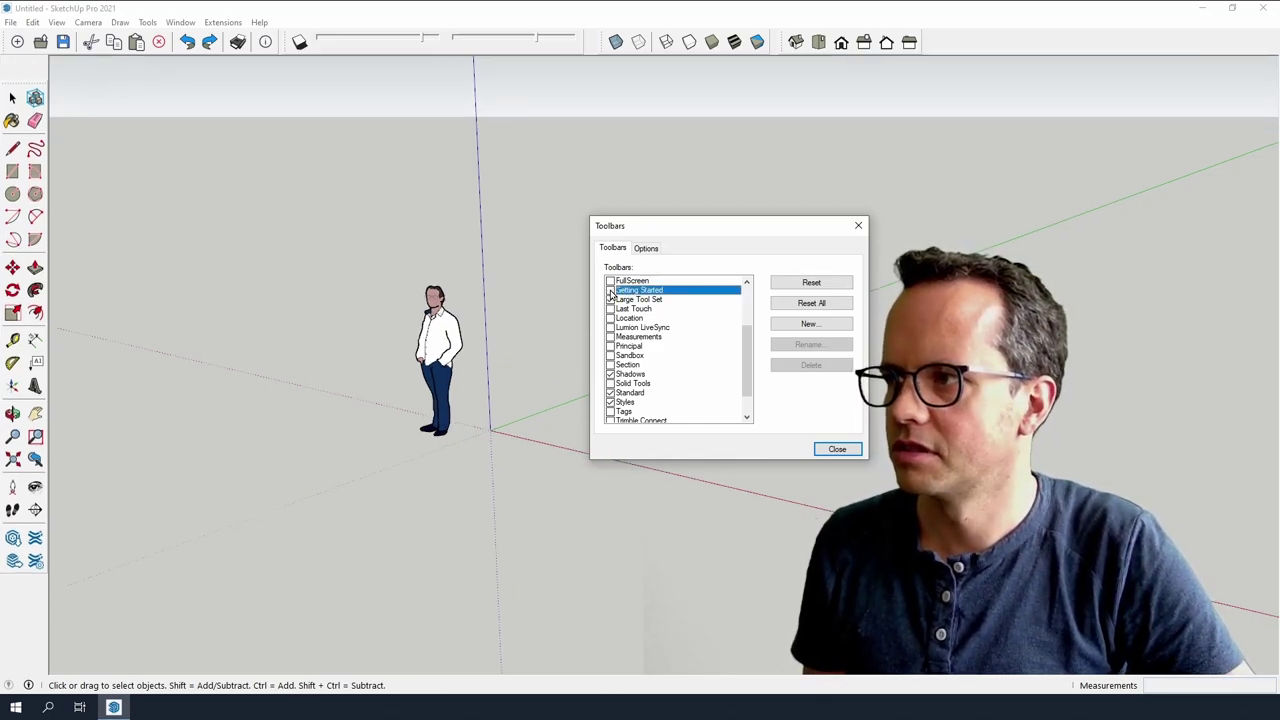
{"action": "left_click", "coordinate": [611, 291]}
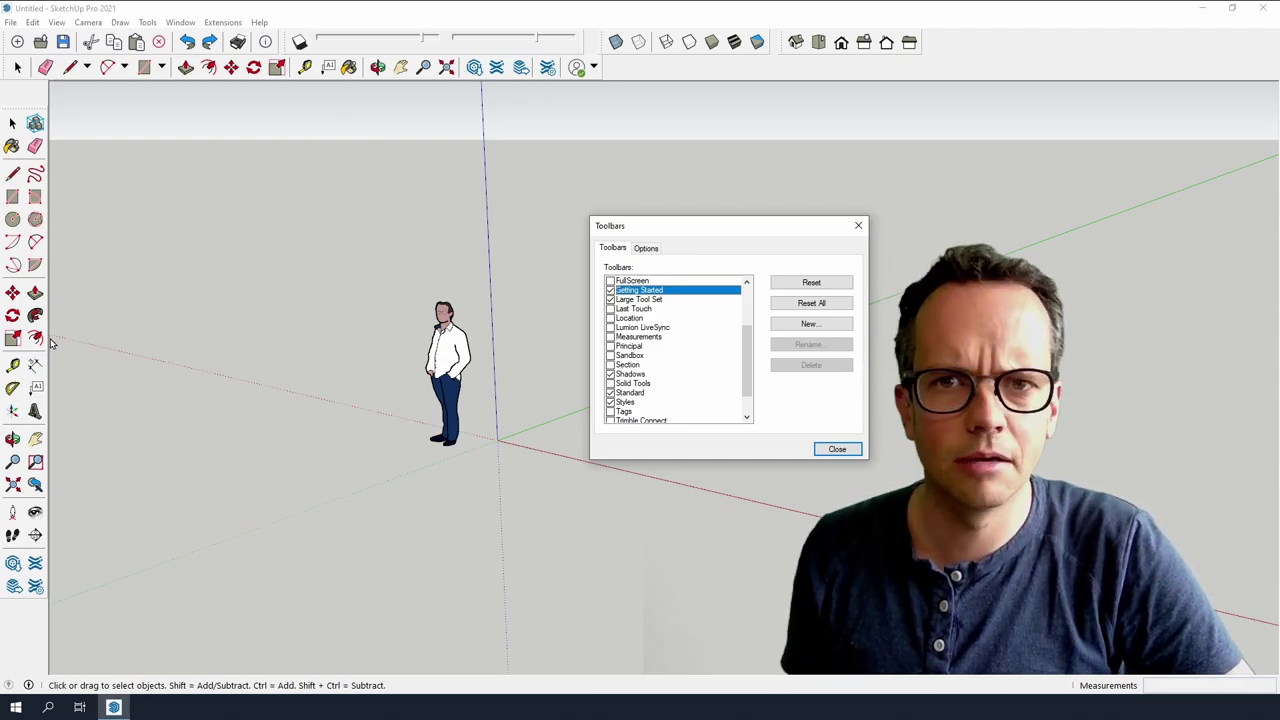
{"action": "left_click", "coordinate": [611, 300]}
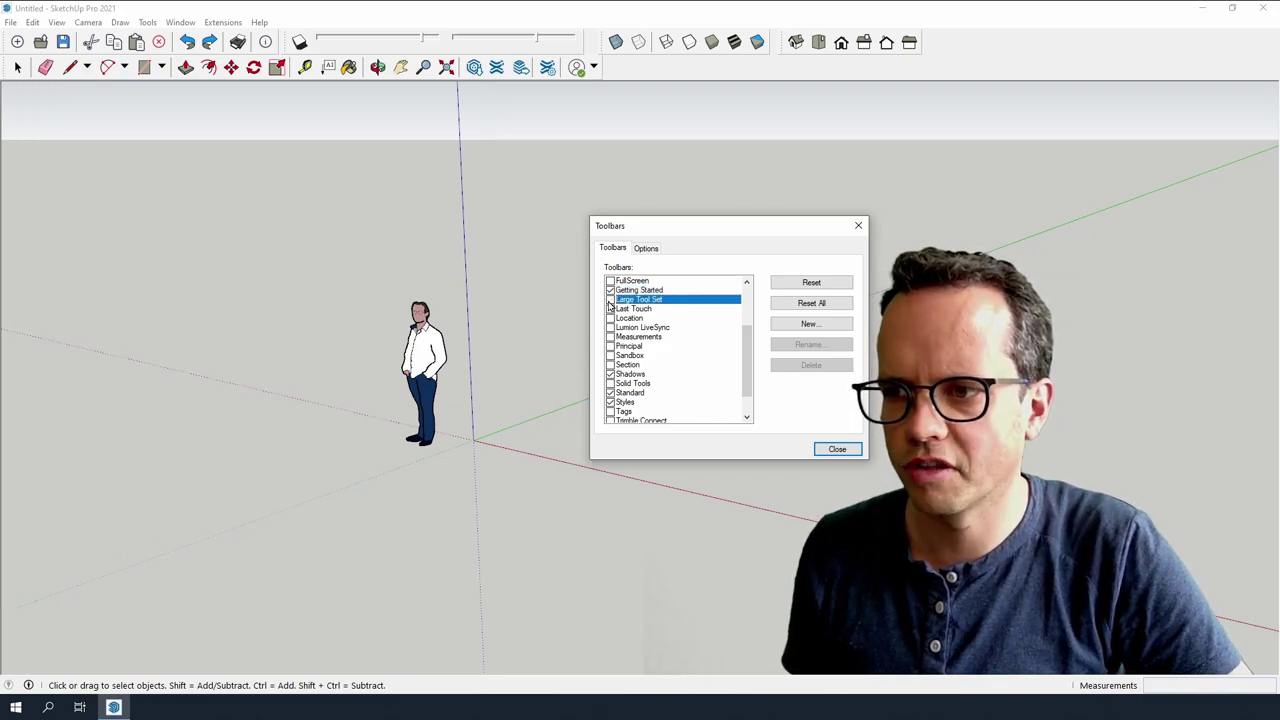
{"action": "left_click", "coordinate": [610, 300]}
{"action": "left_click", "coordinate": [610, 300]}
{"action": "left_click", "coordinate": [610, 300]}
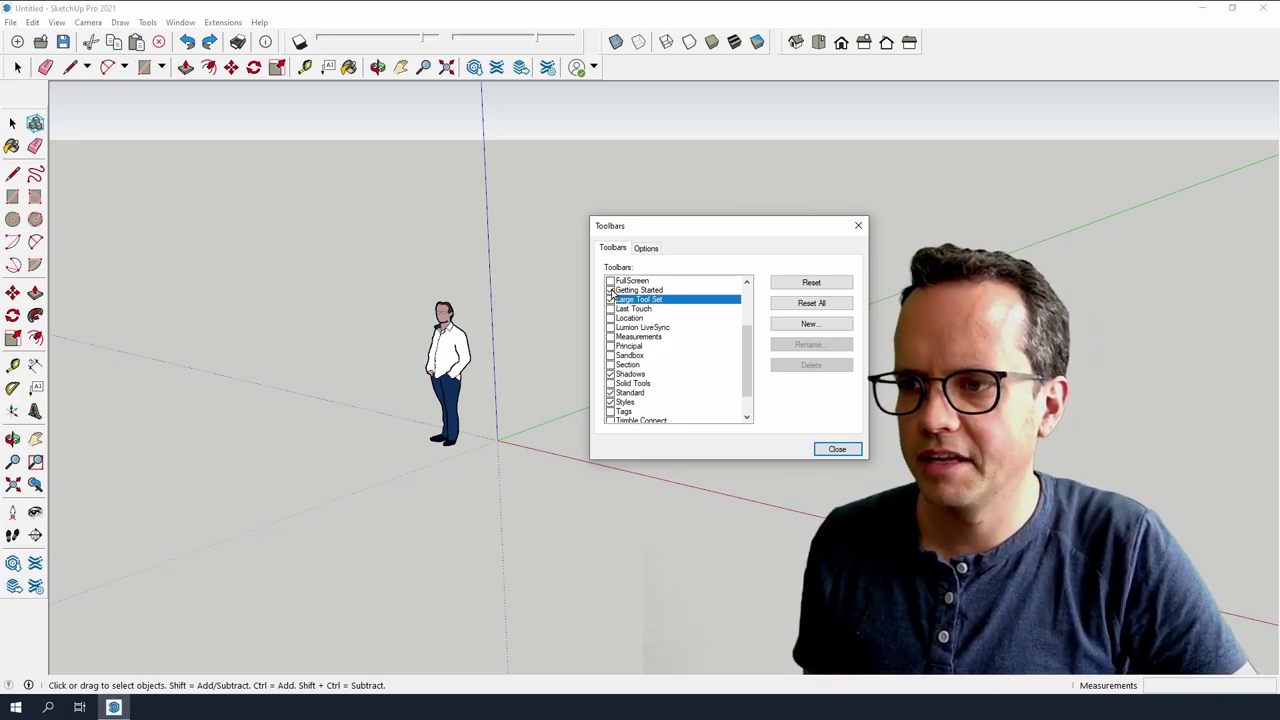
{"action": "left_click", "coordinate": [610, 290]}
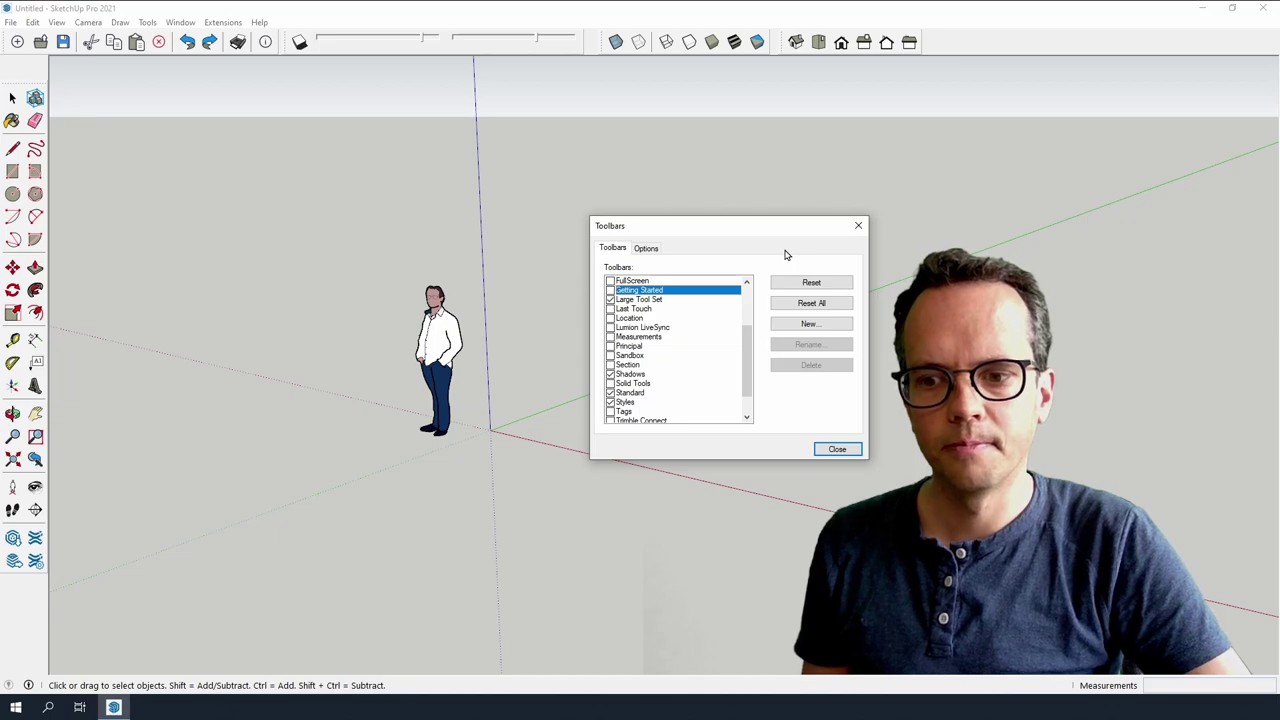
{"action": "left_click", "coordinate": [837, 449]}
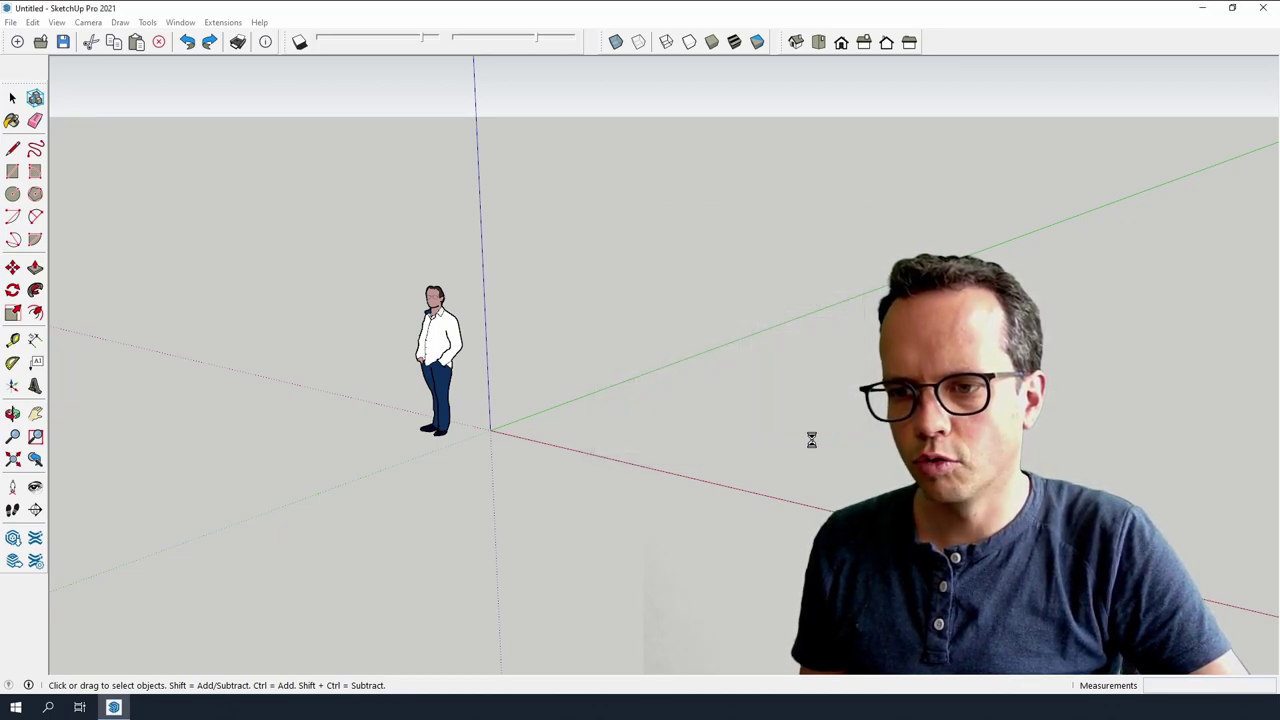